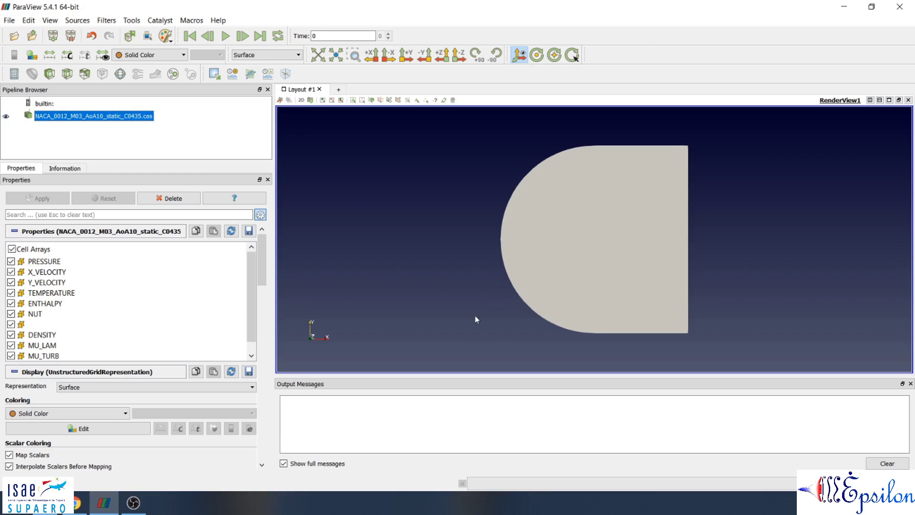
Apply a Merge Blocks filter to the NACA_0012_M03_AoA10_static_C0435.cas dataset.
left_click(107, 20)
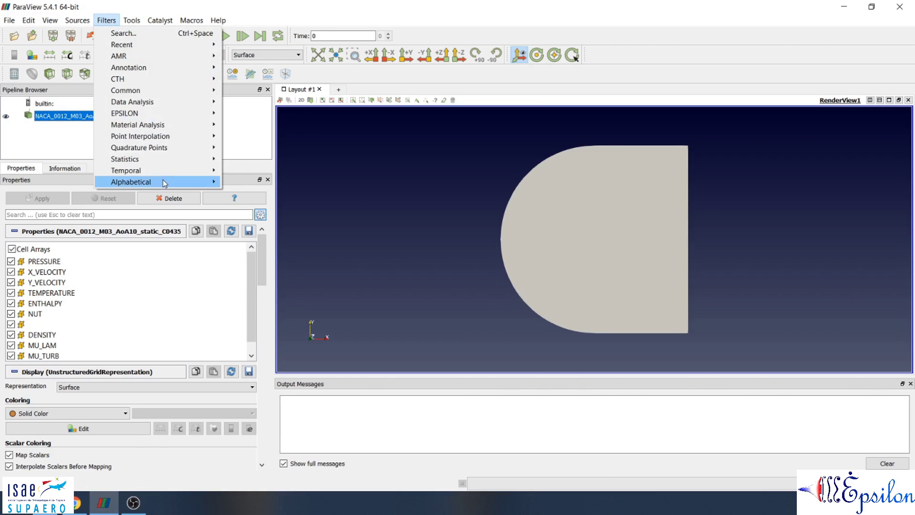
mouse_move(165, 182)
left_click(457, 88)
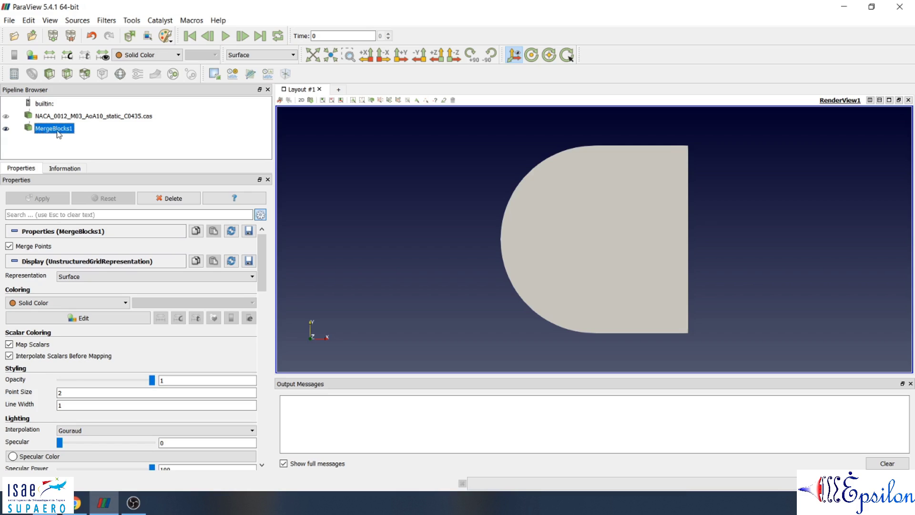
Add an Epsilon Aero Data filter to the merged blocks.
left_click(106, 20)
mouse_move(159, 112)
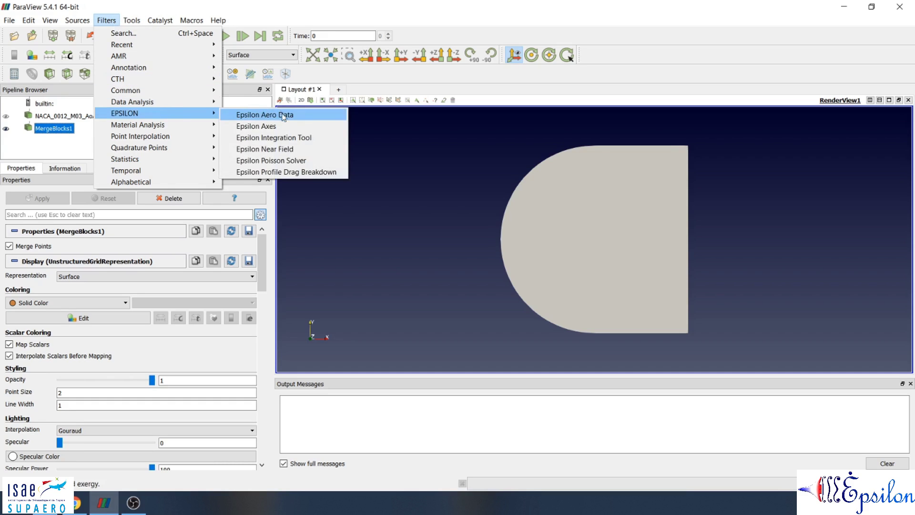
left_click(288, 113)
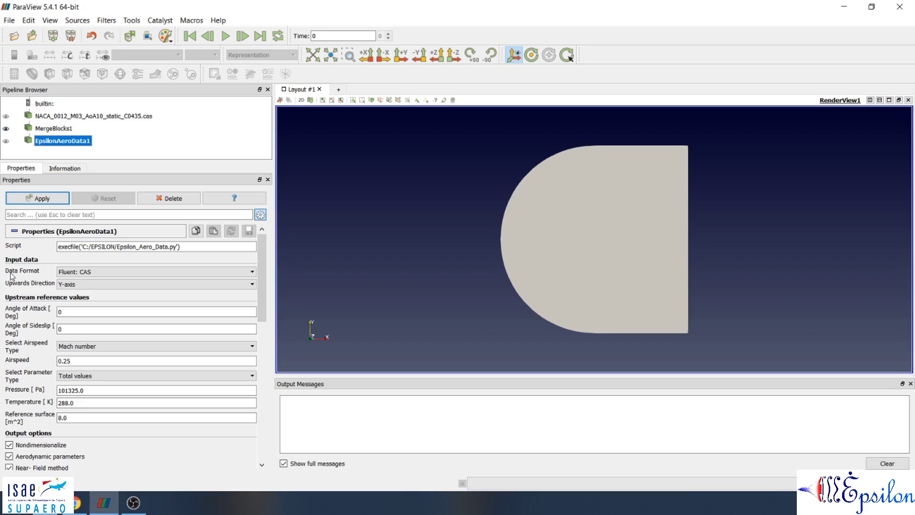
Review the data format and upwards direction choices, keeping Fluent: CAS and Y-axis.
left_click(101, 273)
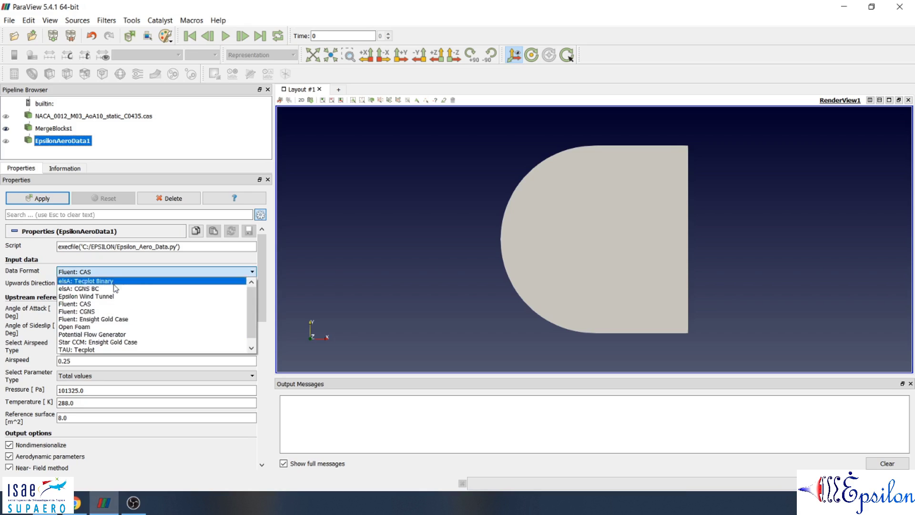
left_click(45, 270)
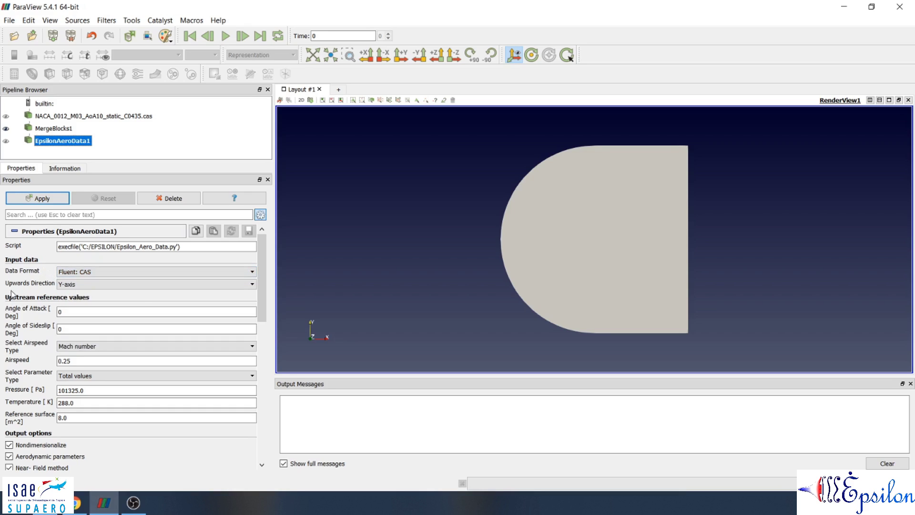
scroll(580, 238, "up", 2)
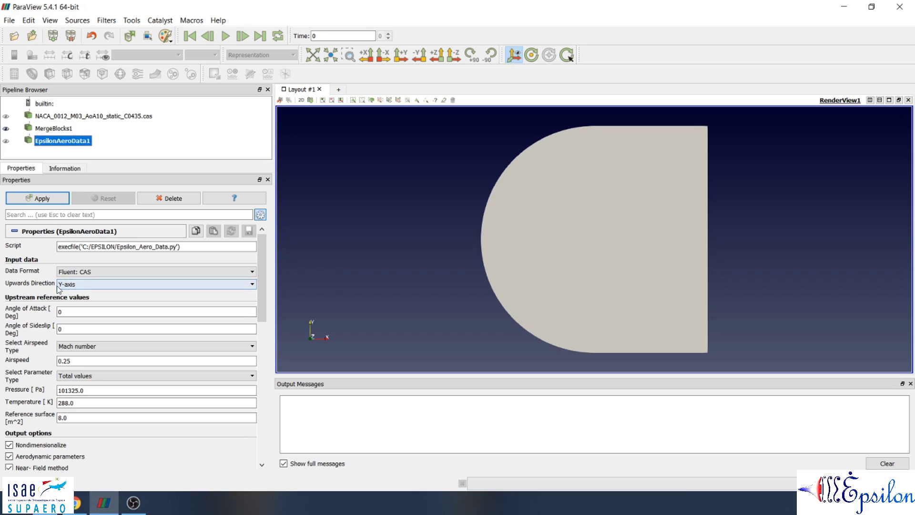
left_click(83, 285)
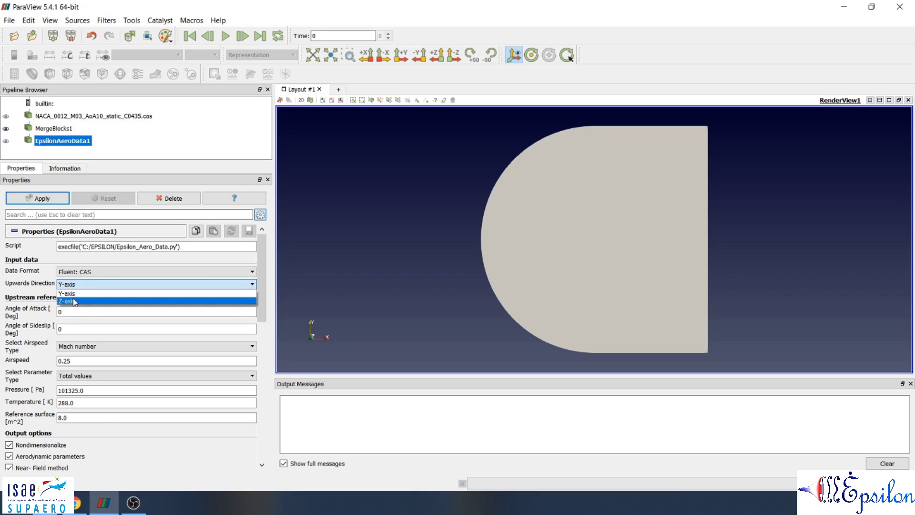
left_click(47, 292)
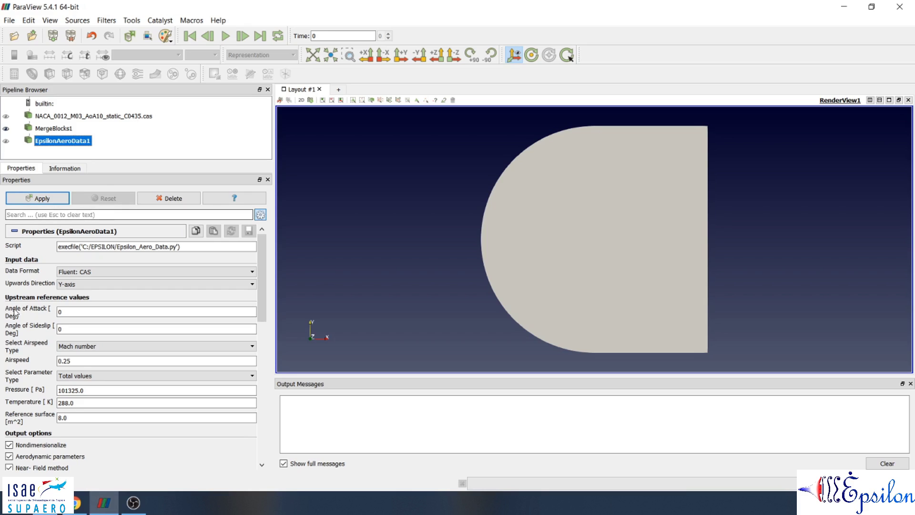
Set the upstream angle of attack to 10 degrees and the airspeed to Mach number 0.3.
double_click(59, 312)
type("10")
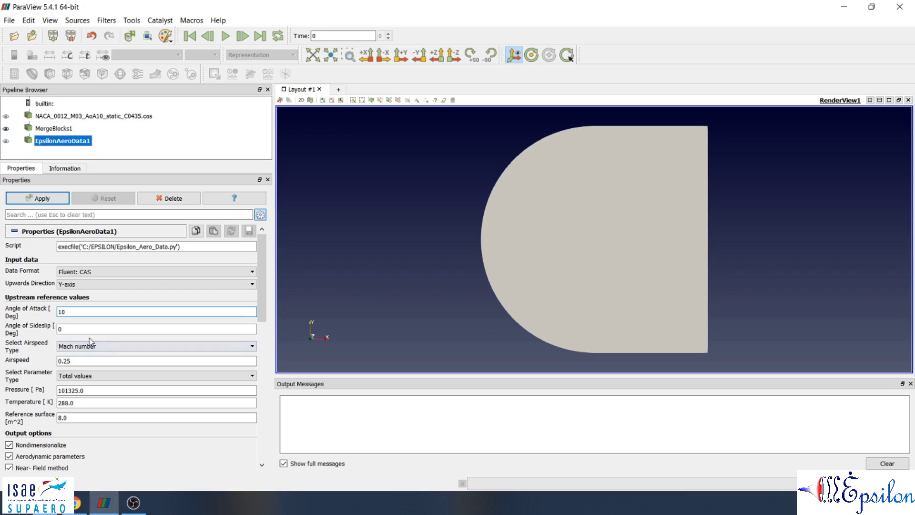
left_click(104, 347)
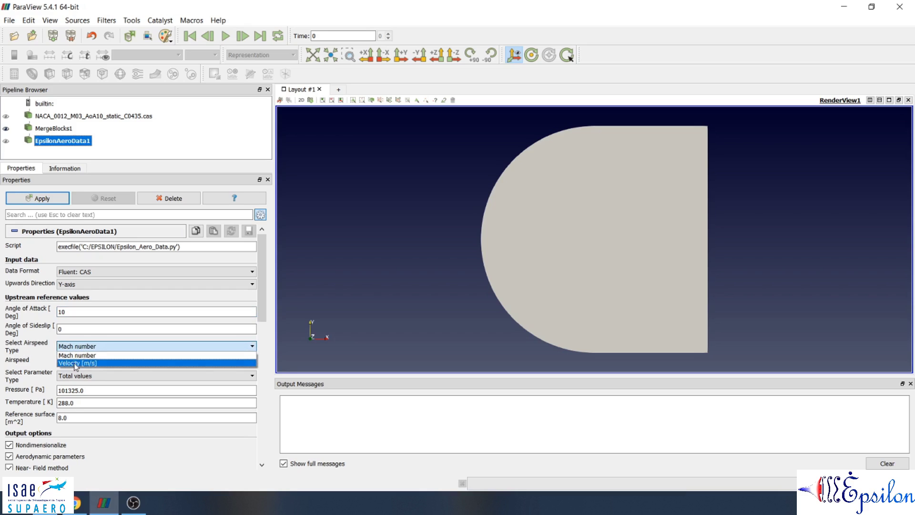
left_click(80, 356)
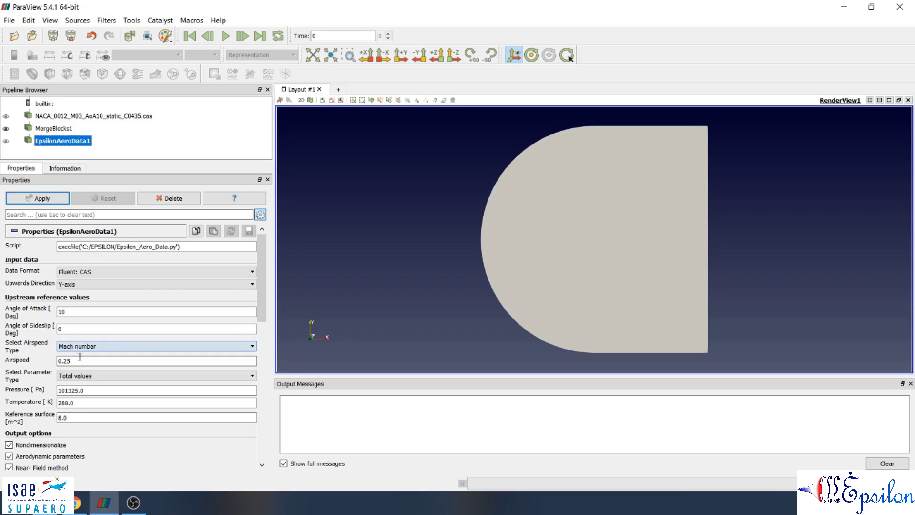
double_click(78, 358)
type("3")
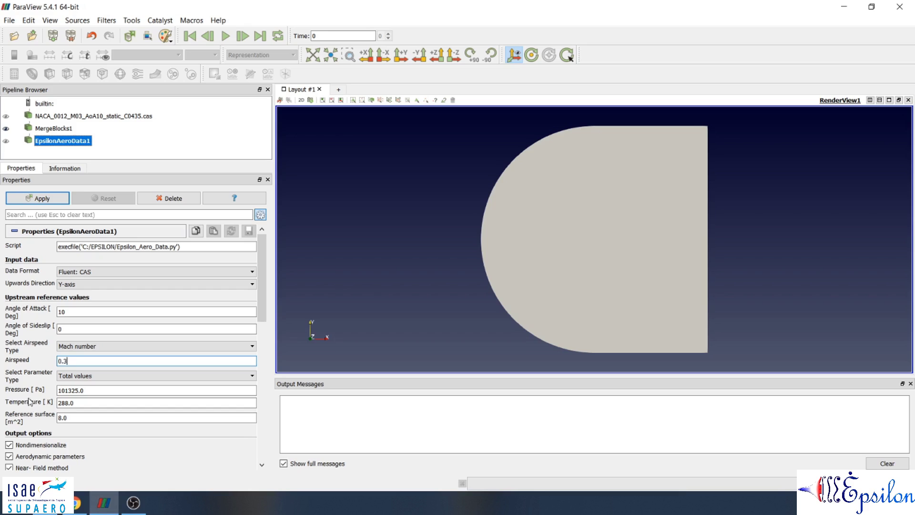
Set the upstream parameter type to Static values and the reference surface to 0.435 m^2.
left_click(83, 377)
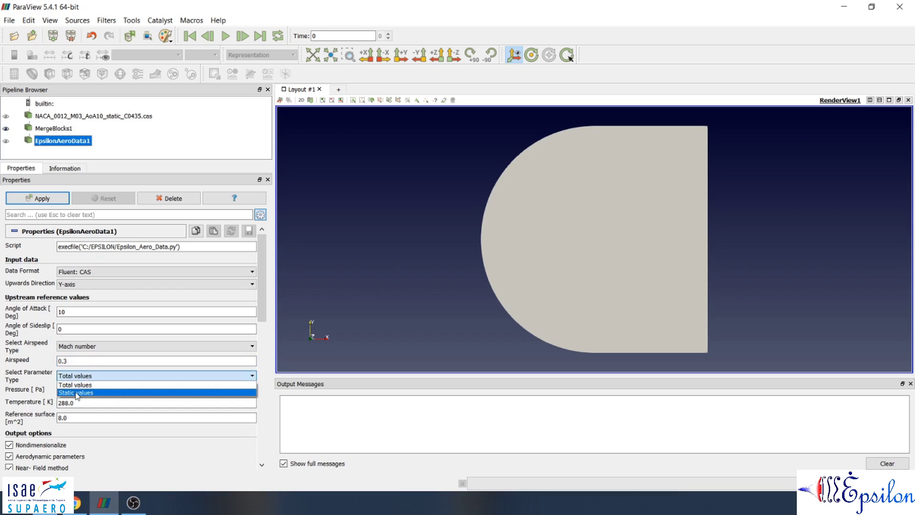
left_click(74, 393)
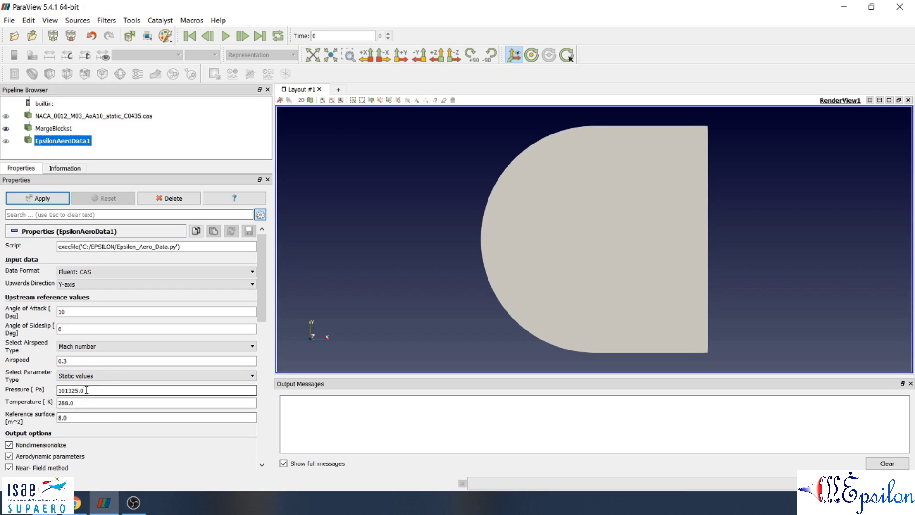
left_click(71, 402)
left_click(95, 391)
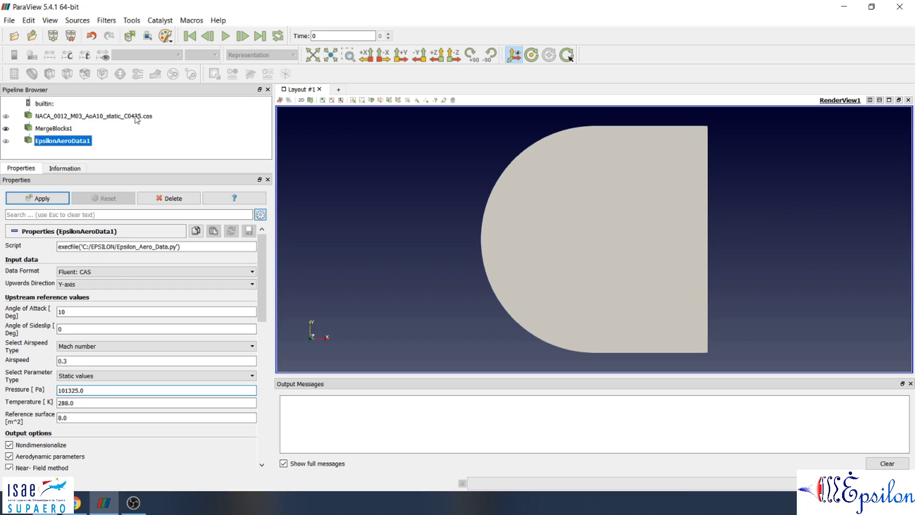
double_click(71, 417)
type("0.435")
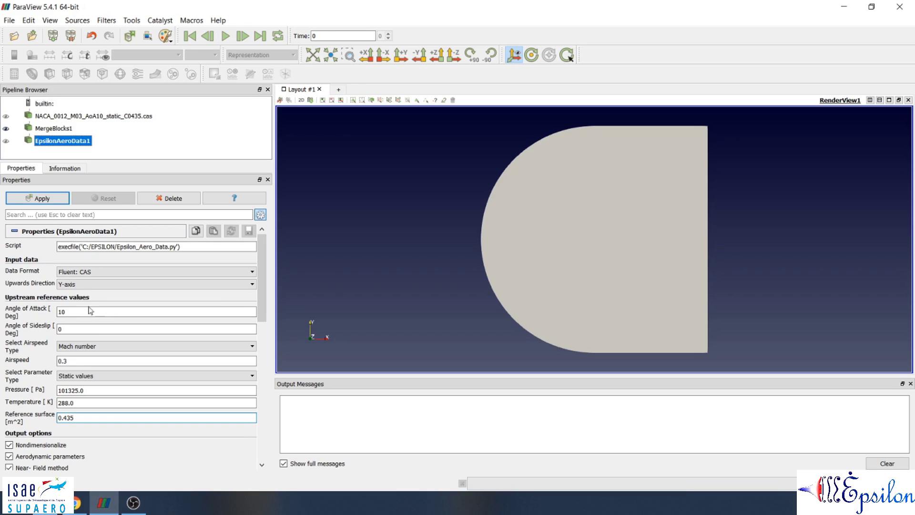
Check the output options of the Epsilon Aero Data filter and apply it.
left_click_drag(262, 273, 260, 323)
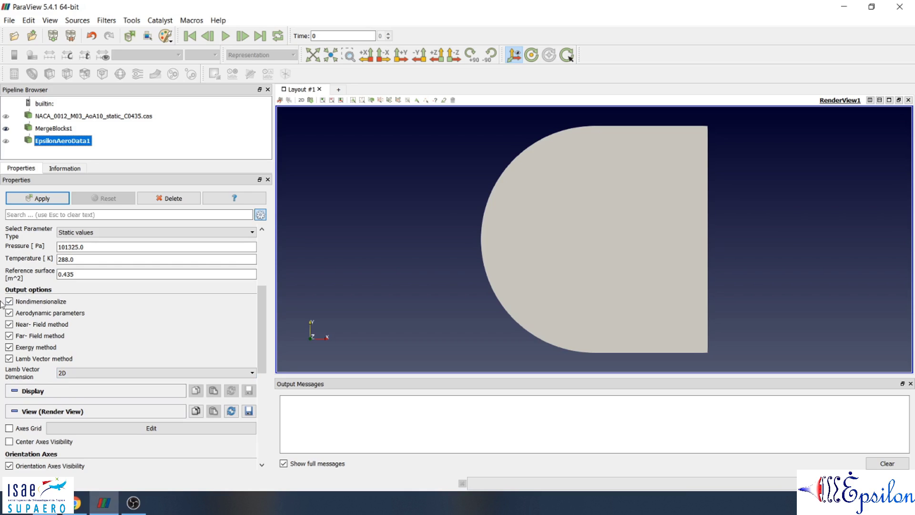
left_click_drag(262, 334, 280, 266)
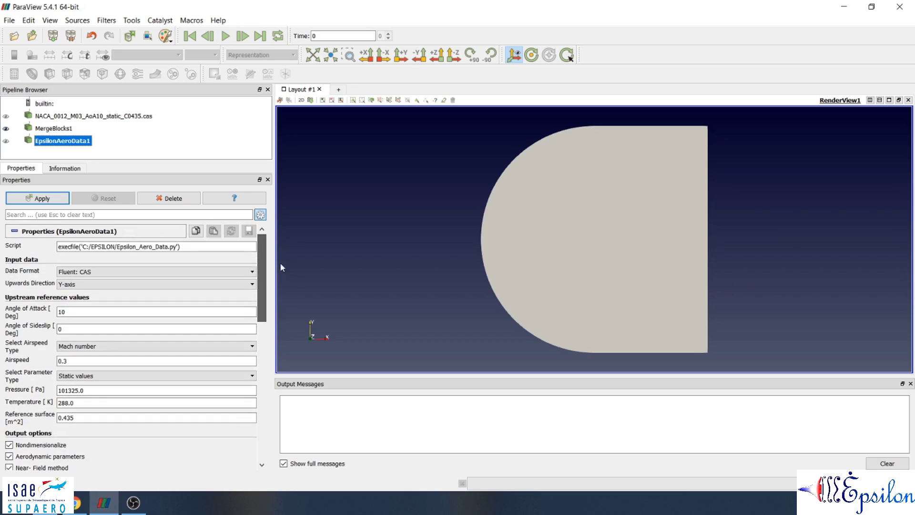
left_click(38, 197)
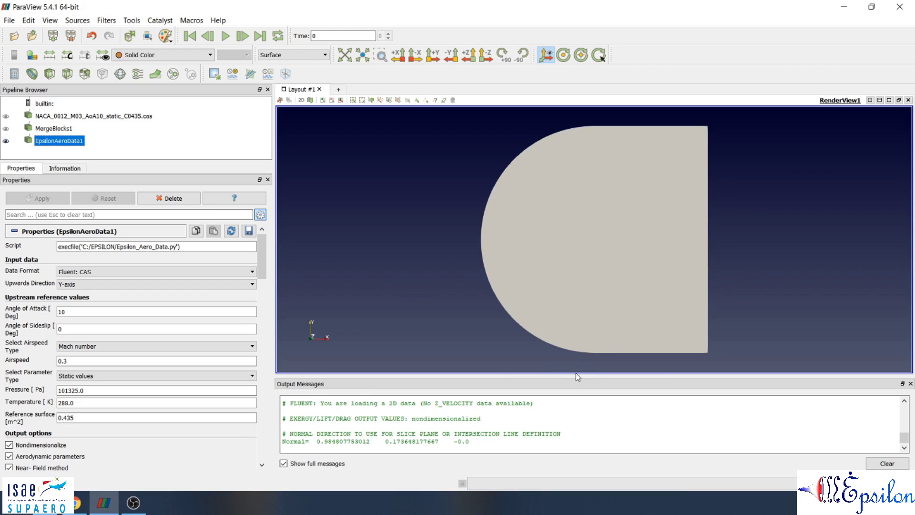
Enlarge the output messages area and read through the runtime warnings and the Epsilon header text.
left_click_drag(576, 375, 590, 240)
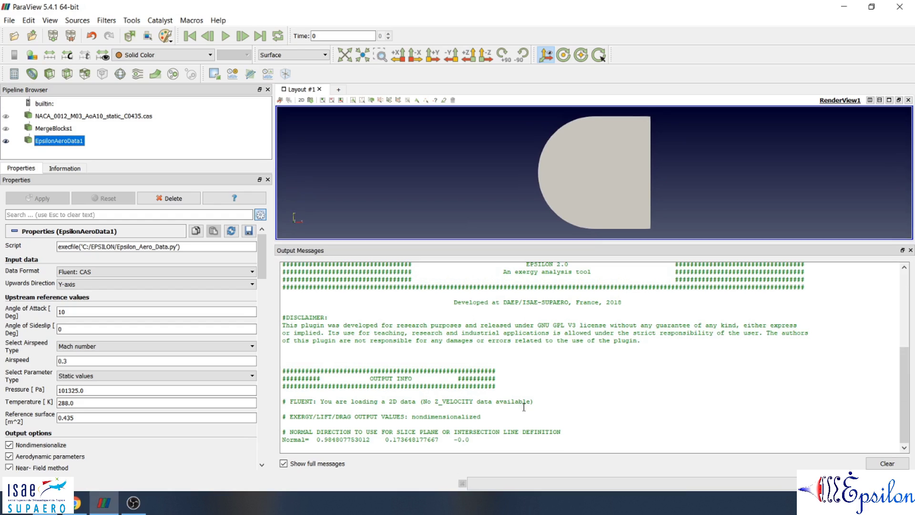
scroll(500, 388, "up", 1)
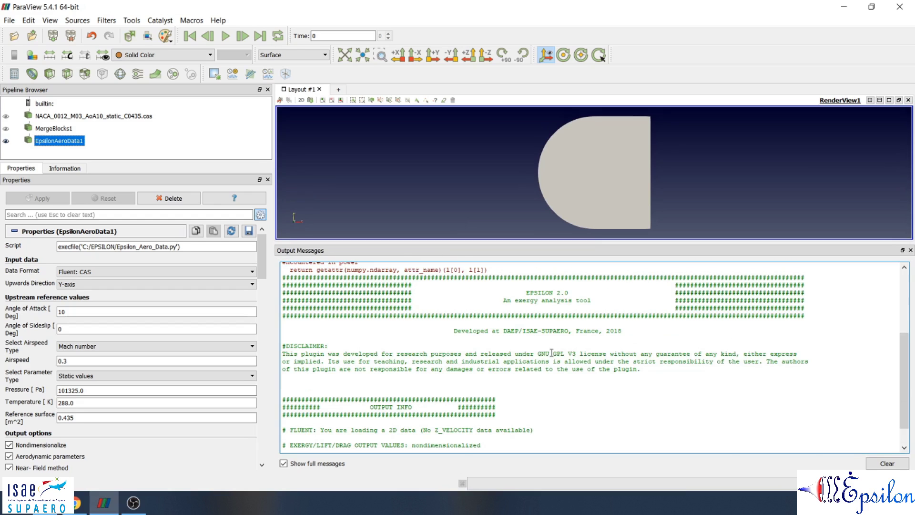
scroll(552, 352, "up", 3)
left_click_drag(496, 357, 286, 275)
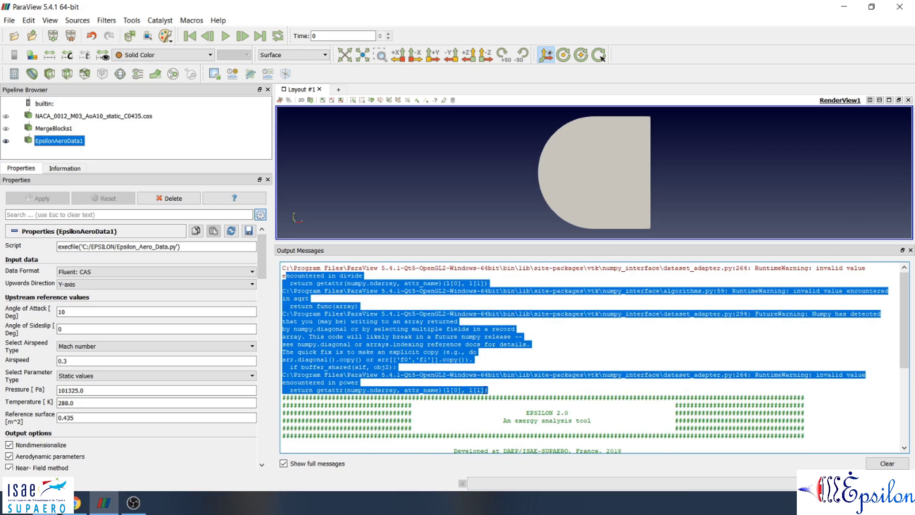
left_click(491, 390)
left_click_drag(493, 391, 302, 267)
scroll(574, 399, "down", 3)
scroll(508, 371, "down", 2)
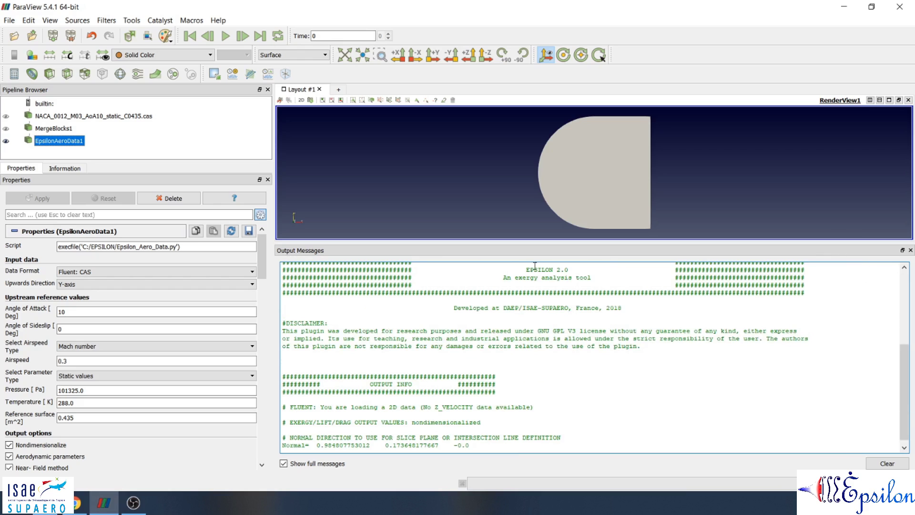
scroll(561, 384, "down", 1)
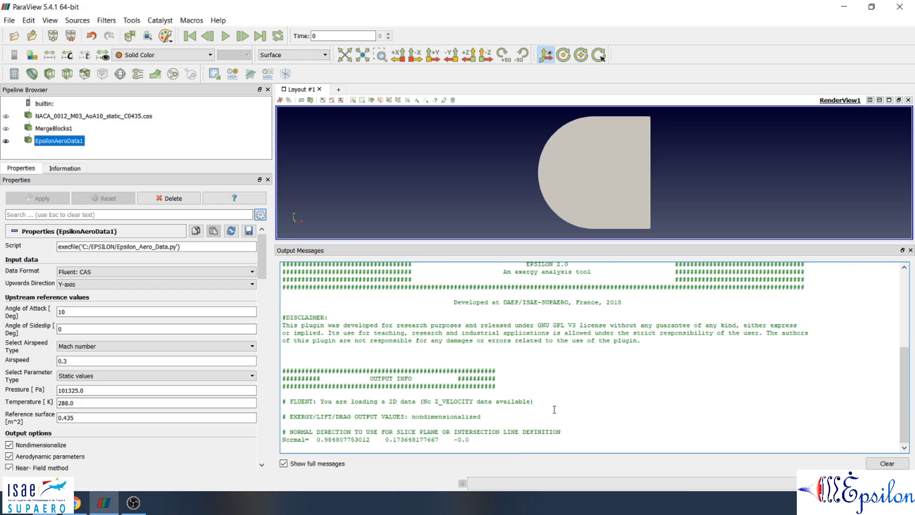
Examine the output info on the 2D data, the nondimensionalized output values and the normal direction for slice planes.
left_click_drag(500, 391, 370, 379)
left_click(505, 369)
left_click_drag(301, 403, 298, 403)
double_click(298, 402)
left_click_drag(415, 402, 389, 404)
left_click_drag(283, 416, 482, 415)
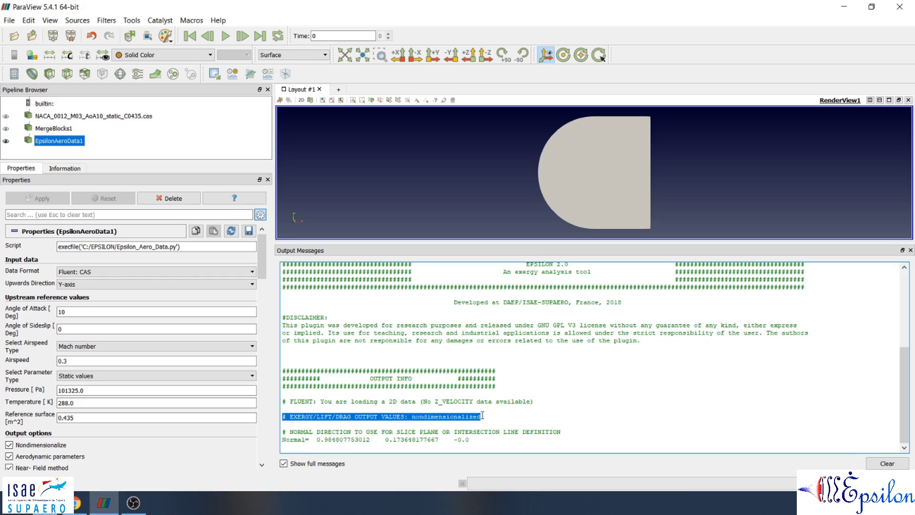
double_click(418, 417)
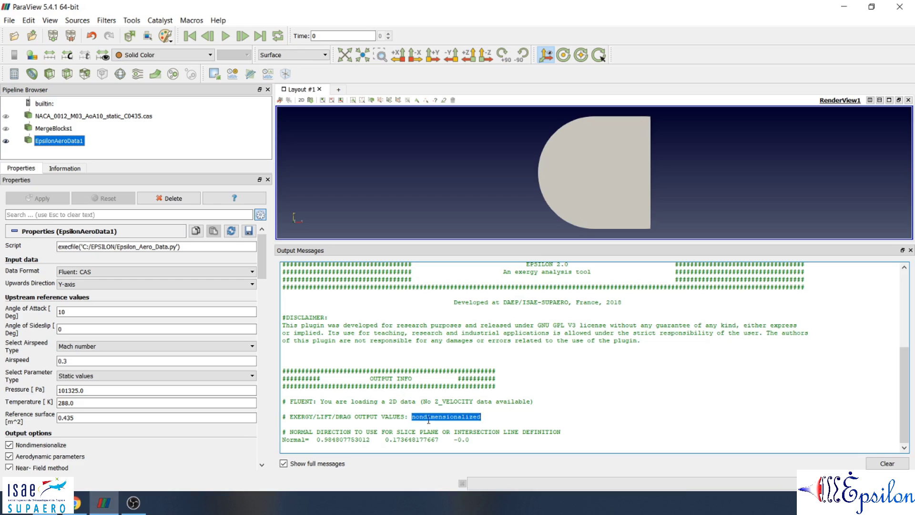
left_click(445, 418)
left_click_drag(294, 427, 436, 431)
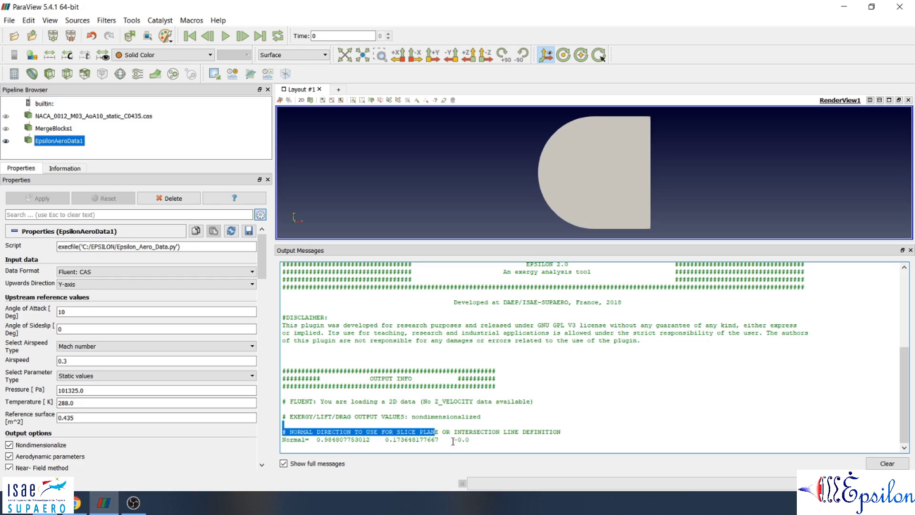
left_click_drag(477, 438, 442, 439)
left_click(405, 447)
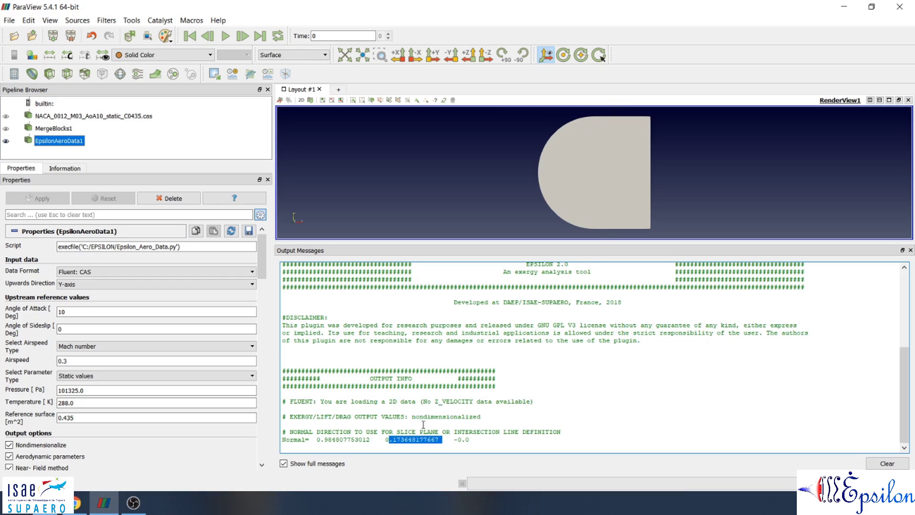
left_click(484, 345)
Turn the Nondimensionalize output option off and back on, and reapply the filter settings.
left_click_drag(262, 269, 266, 291)
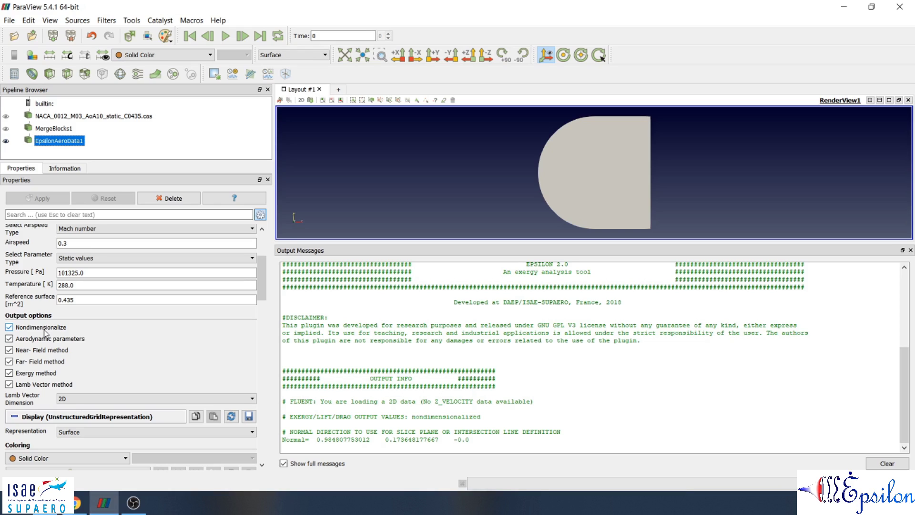
left_click(10, 327)
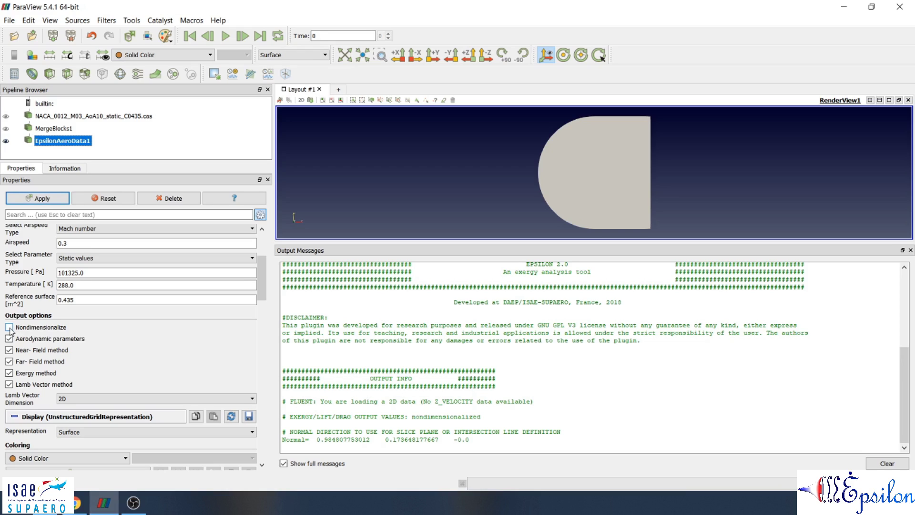
left_click(10, 327)
left_click(53, 200)
Browse the computed variables and colour the Epsilon Aero Data result around the airfoil by AERO_u.
left_click(193, 55)
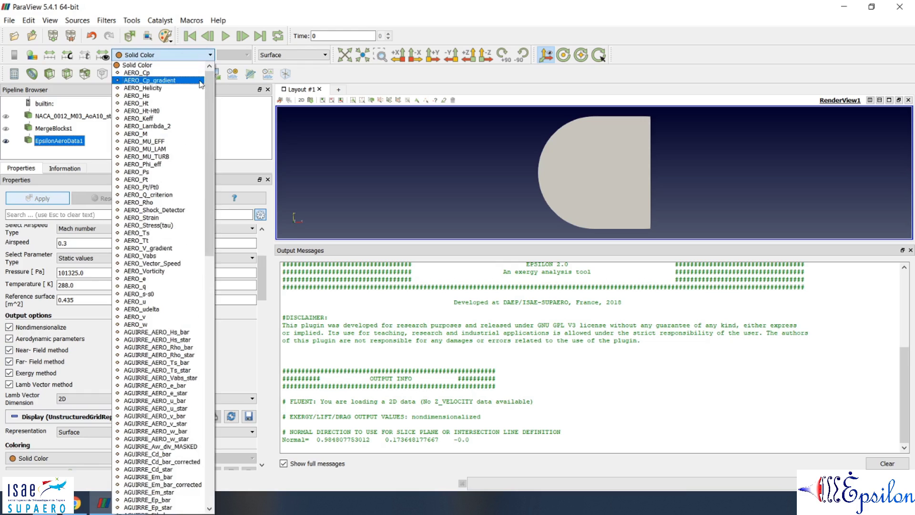
left_click_drag(208, 90, 217, 56)
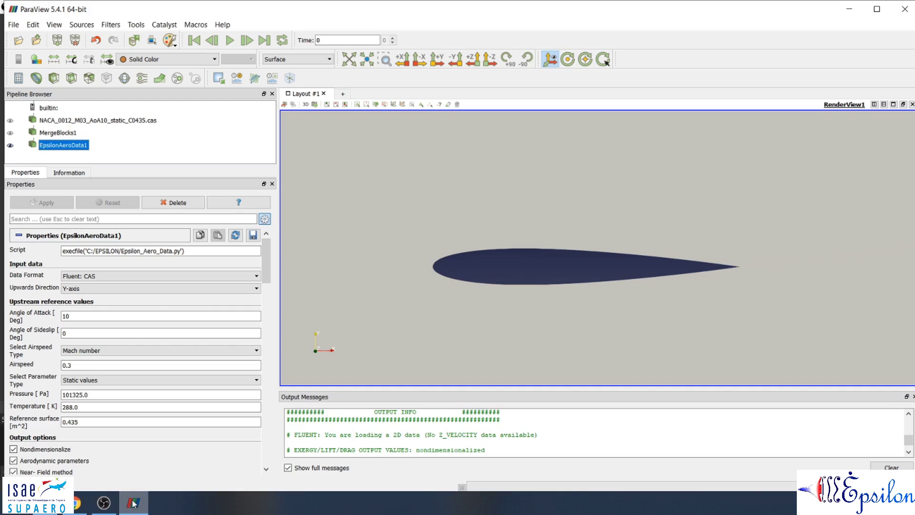
left_click(206, 61)
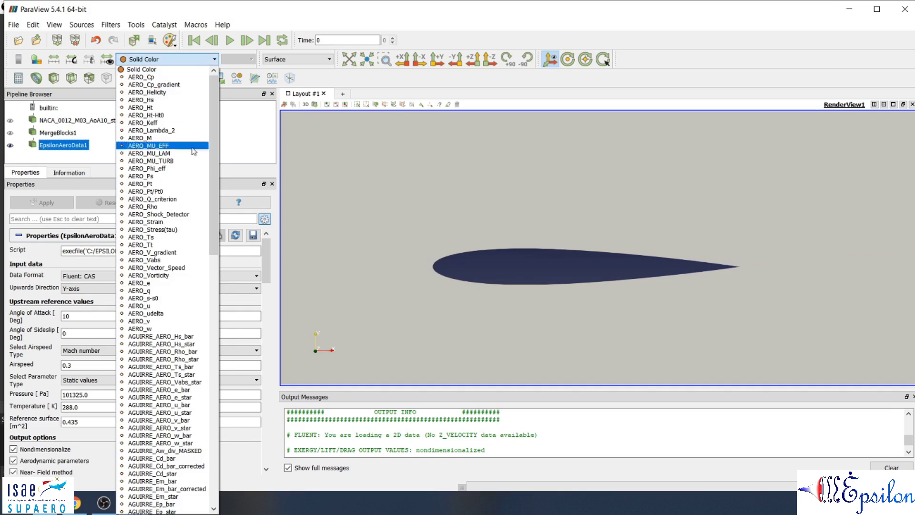
left_click(152, 306)
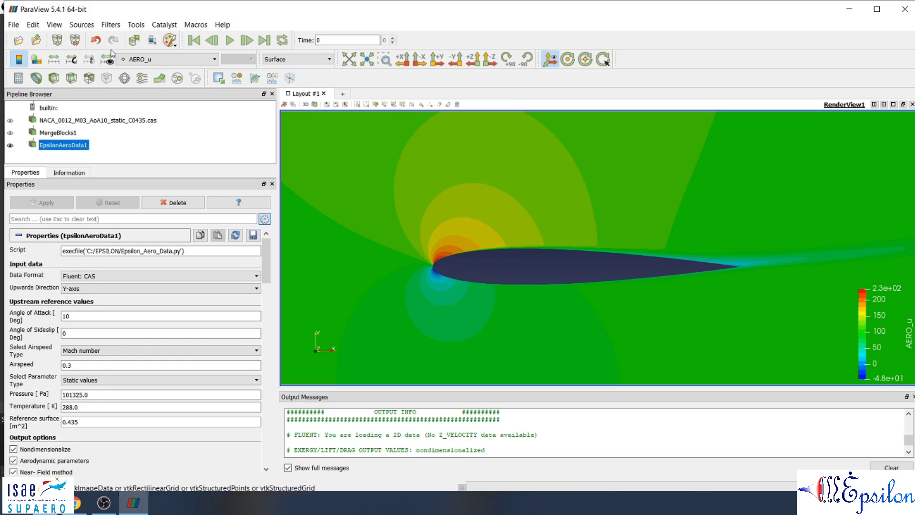
Add an Epsilon Axes filter to the Epsilon Aero Data result with its default vector size and origin.
left_click(111, 24)
mouse_move(175, 117)
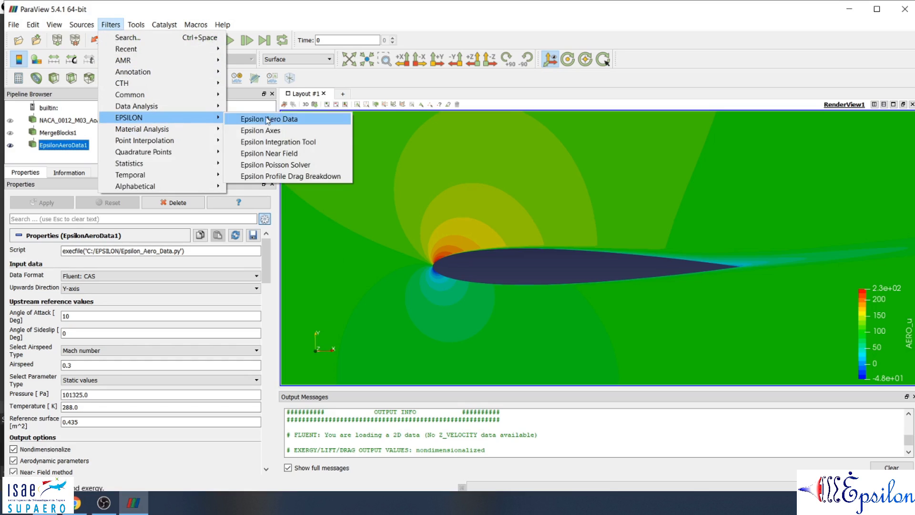
left_click(279, 132)
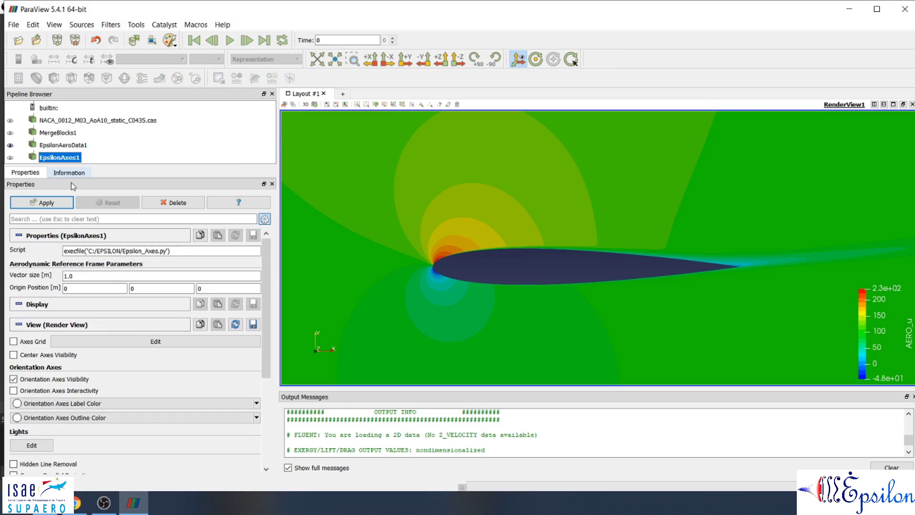
left_click(52, 204)
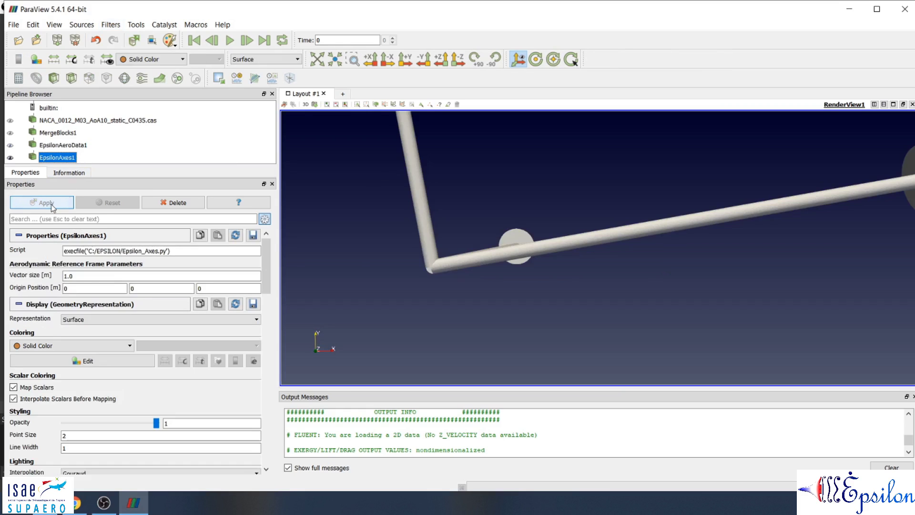
scroll(576, 246, "down", 6)
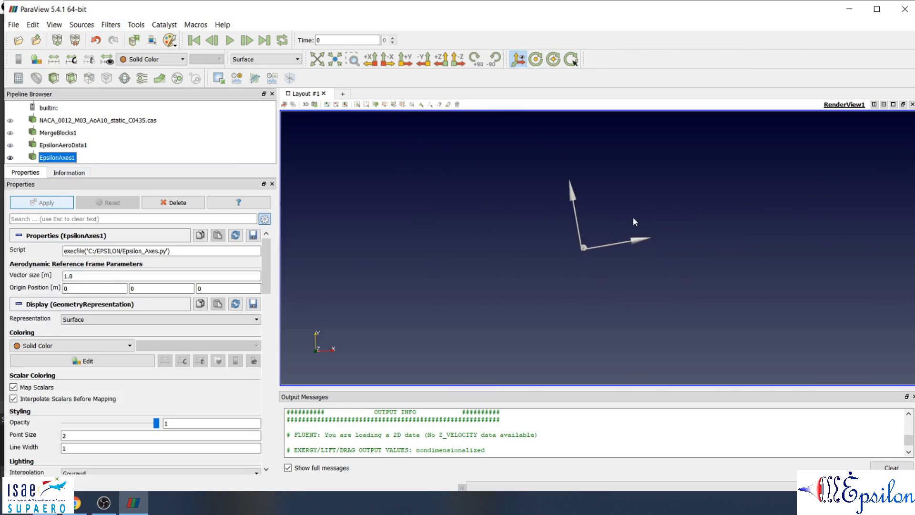
scroll(633, 220, "up", 2)
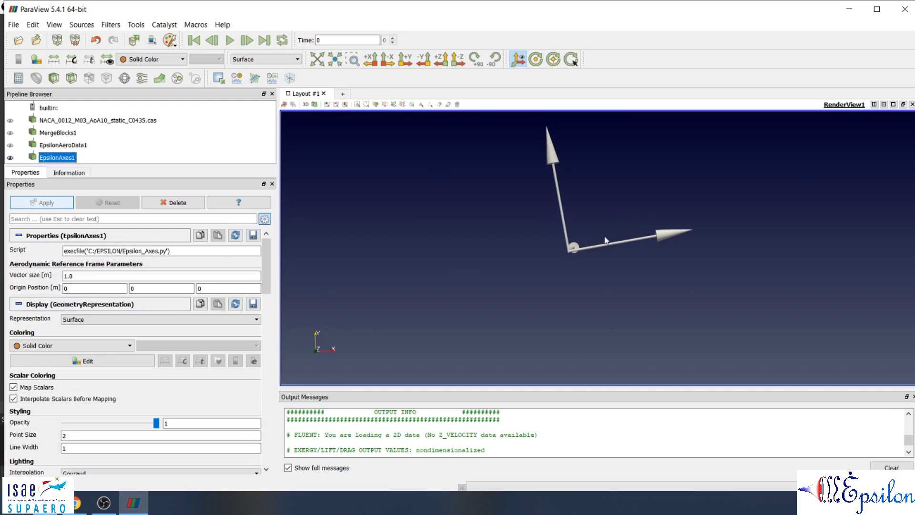
Show the Epsilon Aero Data field again together with the aerodynamic axes.
left_click(9, 146)
scroll(595, 259, "down", 2)
scroll(596, 255, "up", 3)
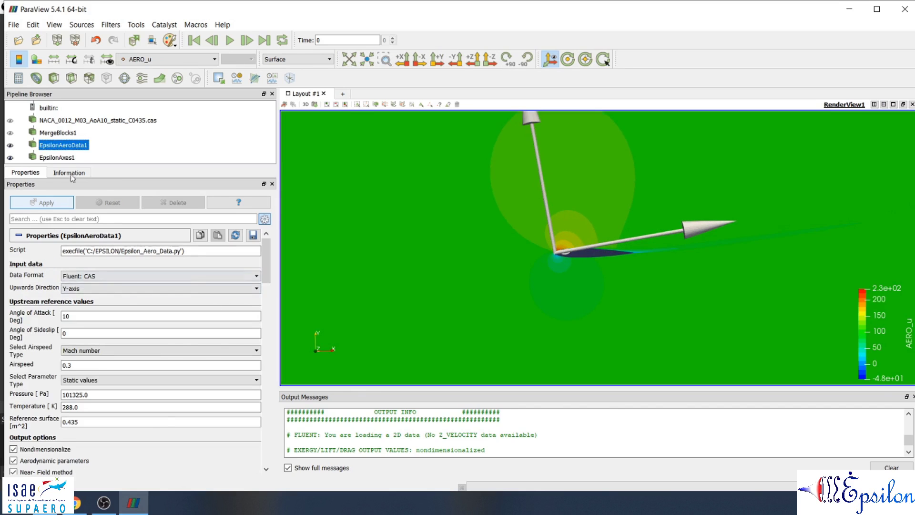
Set the vector size of the Epsilon axes to 0.1 m and apply the change.
left_click(58, 157)
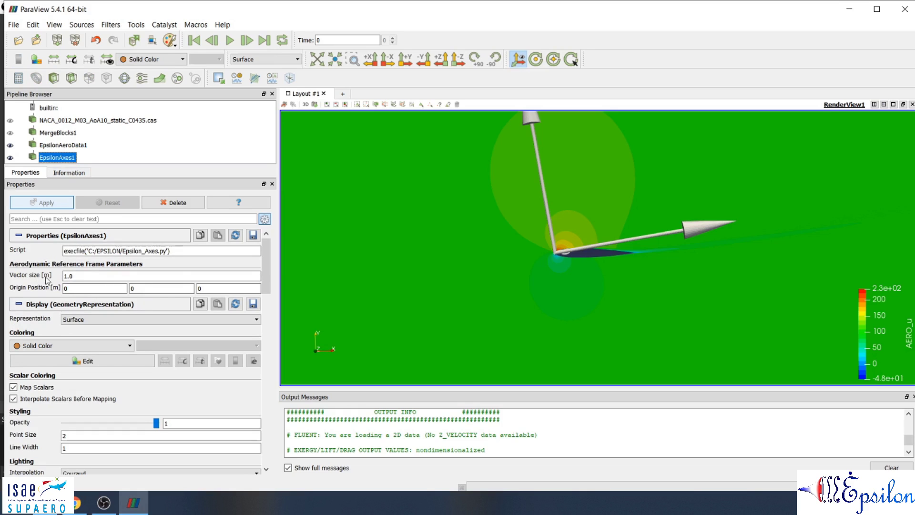
left_click_drag(73, 276, 25, 276)
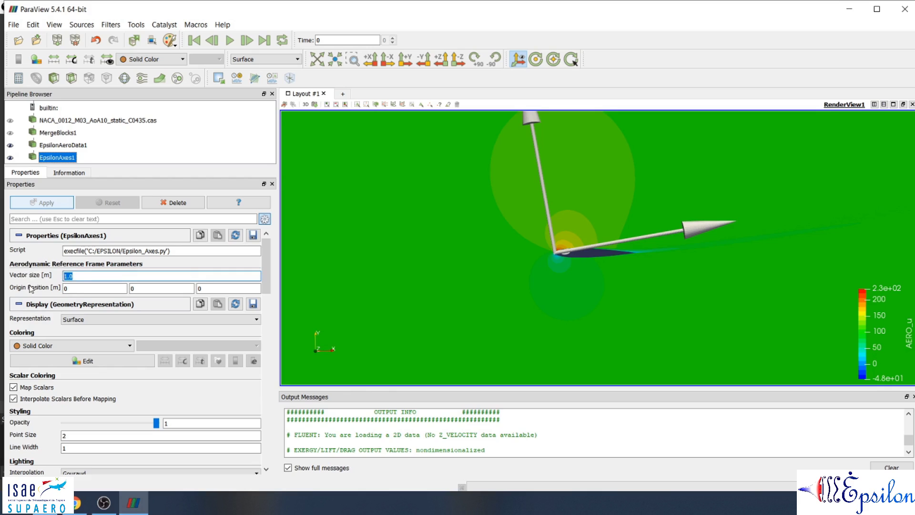
type("0.1")
left_click(43, 203)
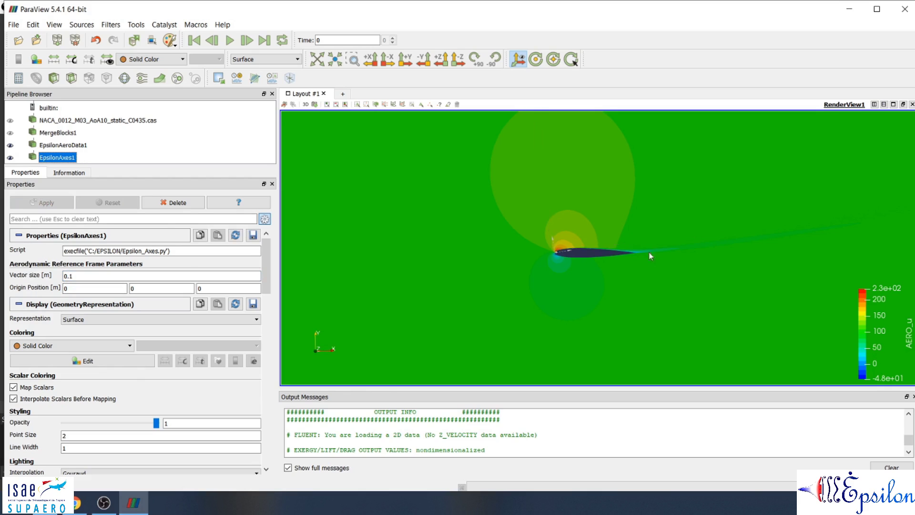
scroll(639, 250, "up", 5)
scroll(626, 247, "up", 3)
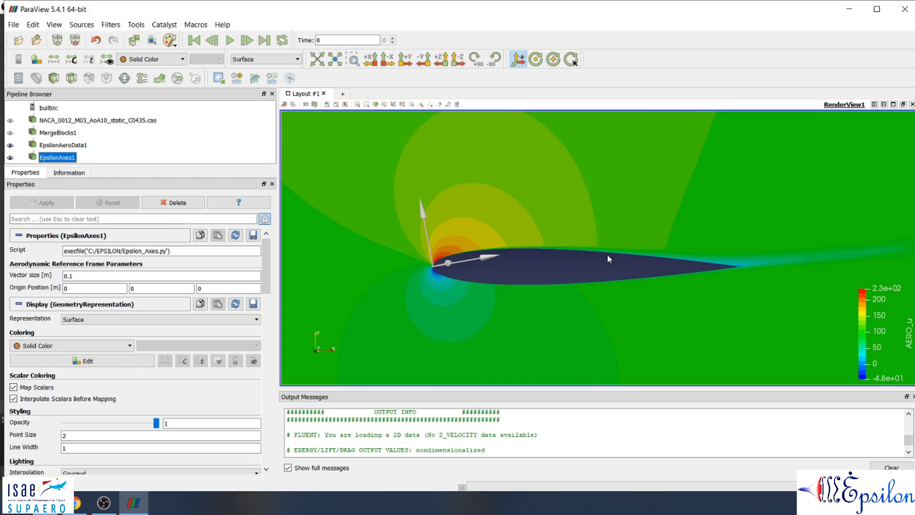
scroll(511, 264, "up", 1)
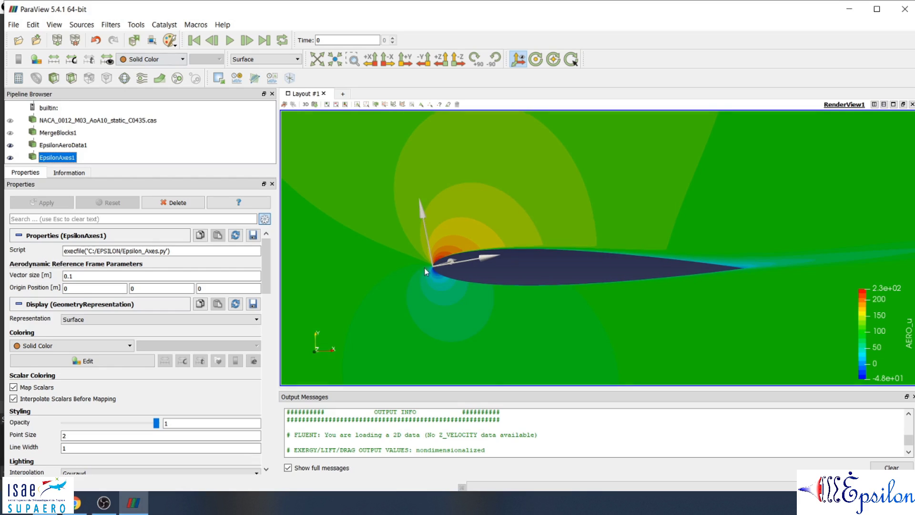
Colour the Epsilon axes by the Colors array.
left_click(149, 59)
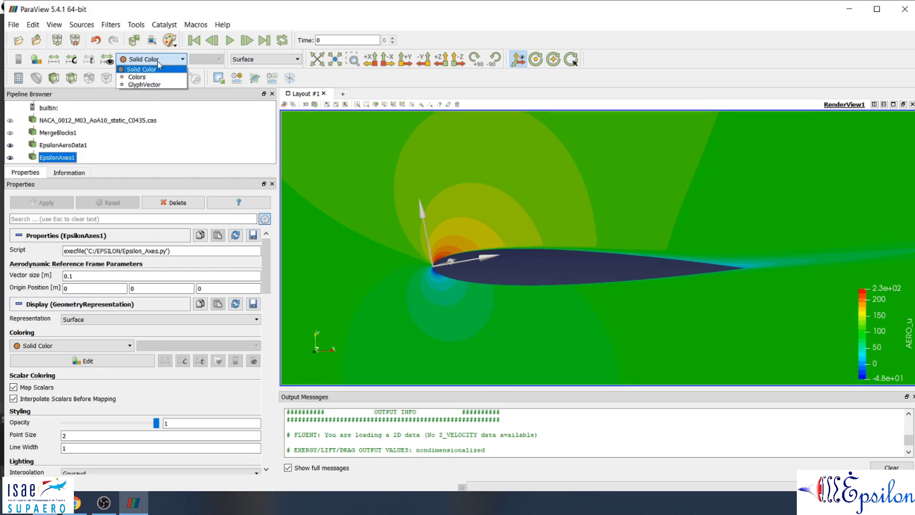
left_click(147, 78)
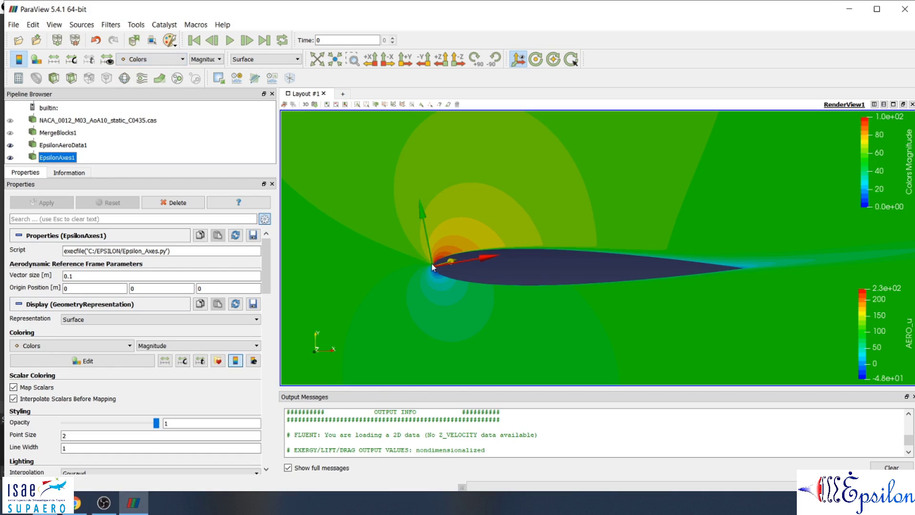
scroll(477, 253, "up", 2)
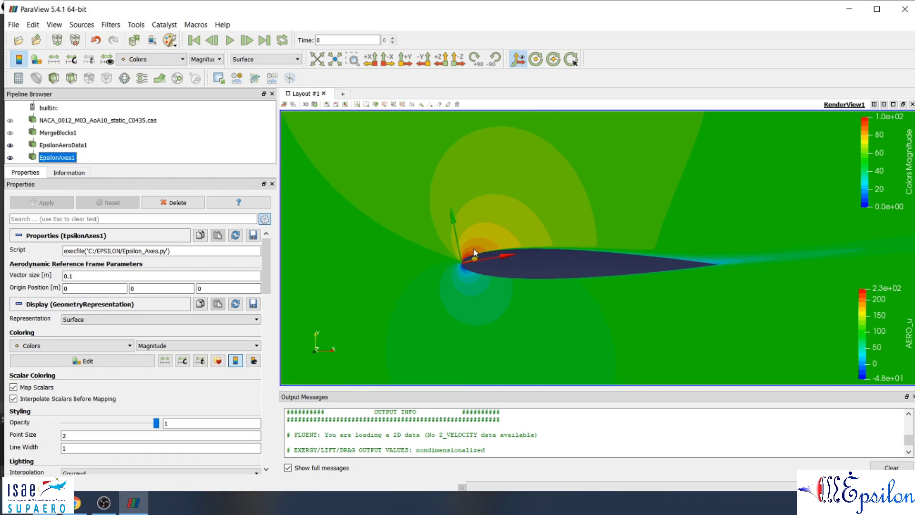